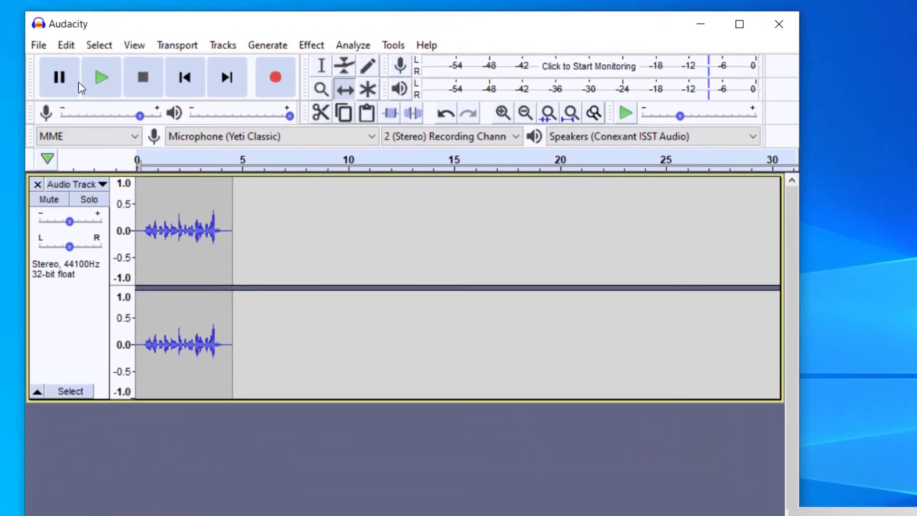
Import the audio file "BSC State of Mind - Squadda B" into the project as a new track
click(41, 46)
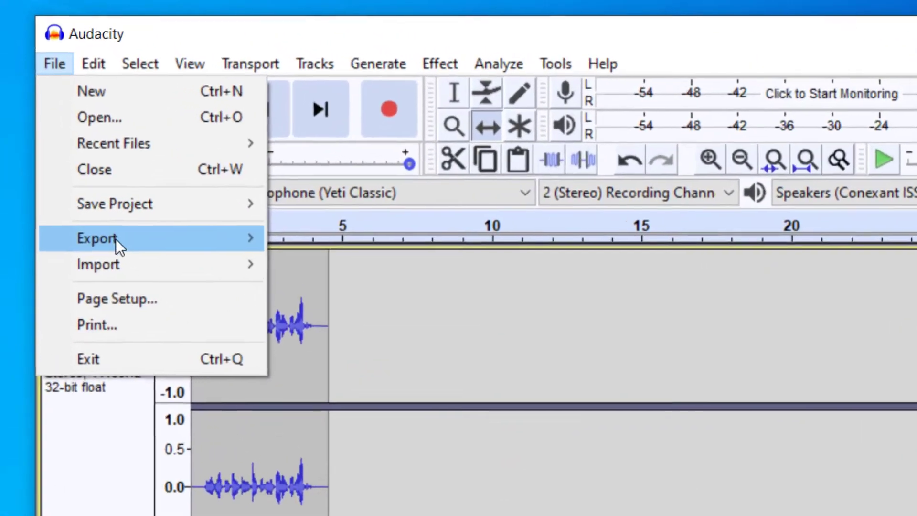
mouse_move(84, 173)
mouse_move(140, 273)
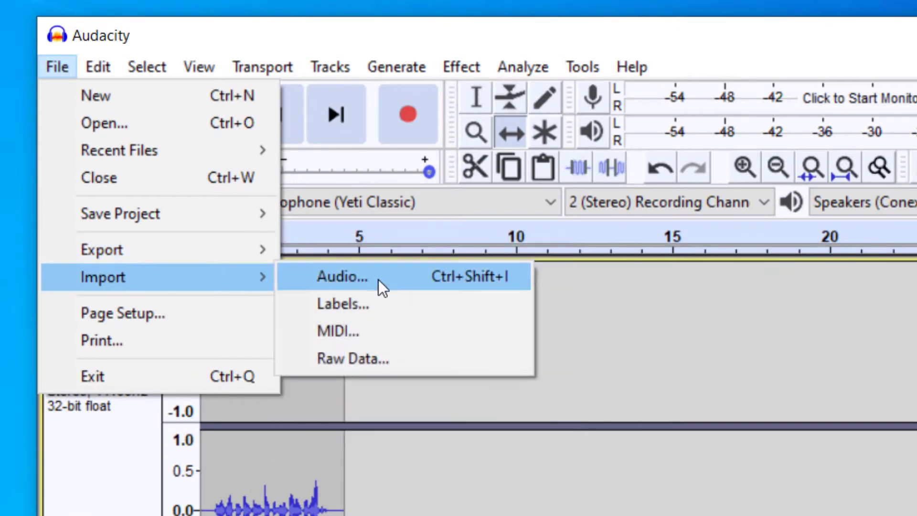
click(378, 279)
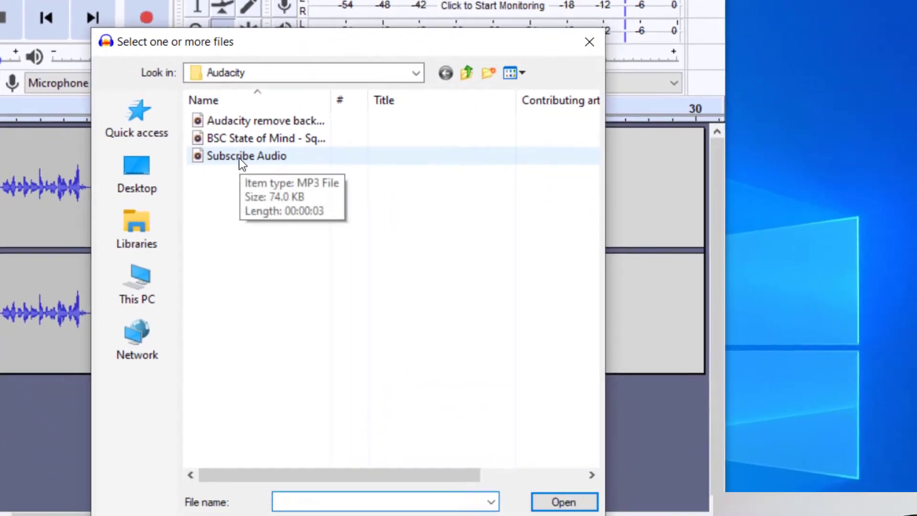
click(534, 303)
click(245, 139)
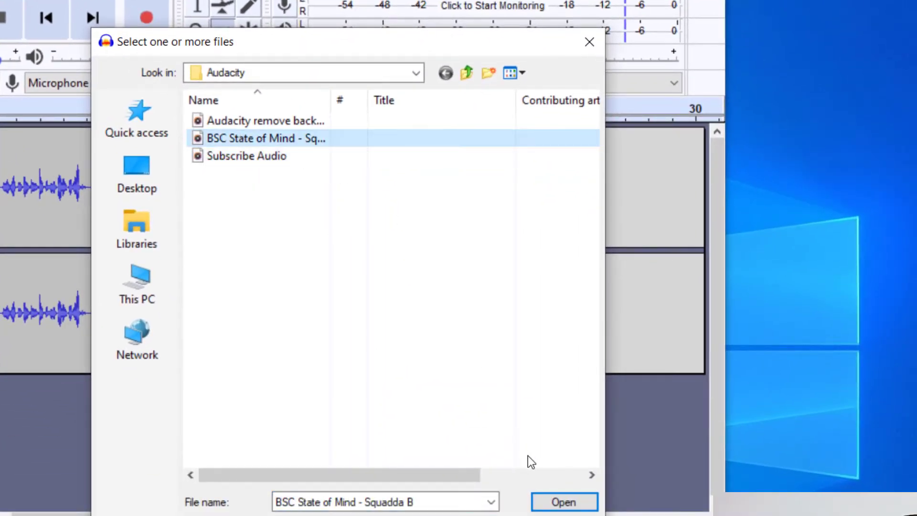
click(562, 502)
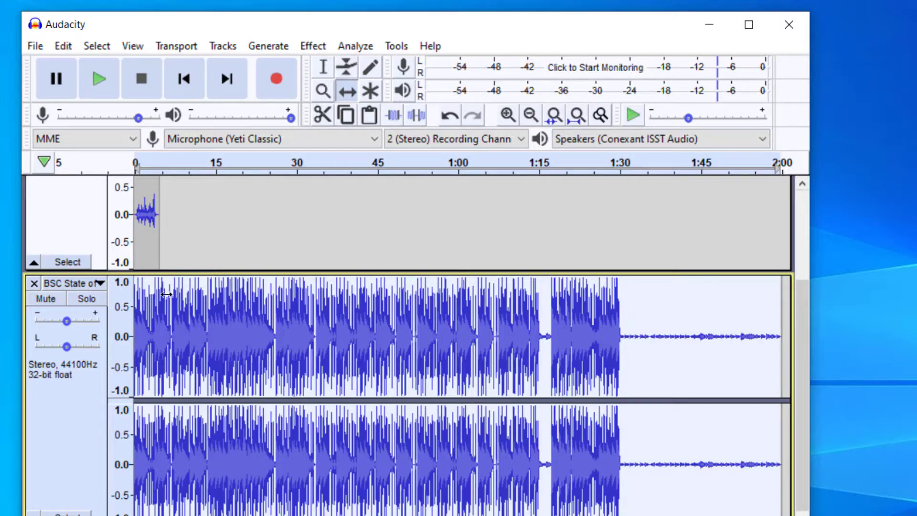
Move the BSC State of Mind clip with the Time Shift Tool so it starts where the voice clip ends
scroll(165, 292, up, 1)
scroll(151, 284, down, 1)
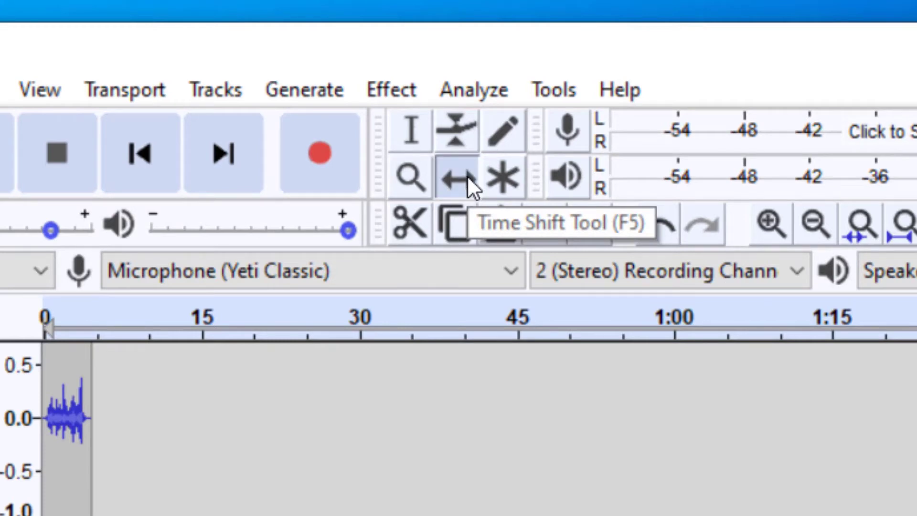
click(419, 130)
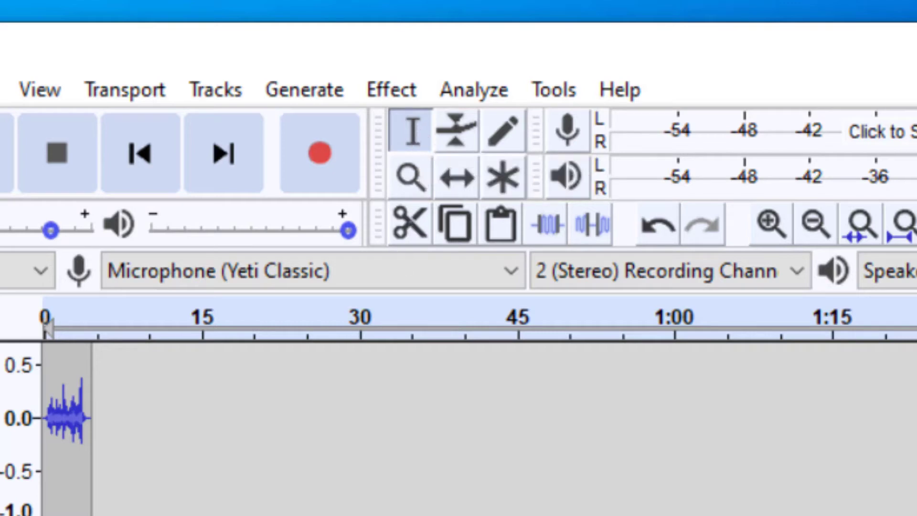
click(458, 169)
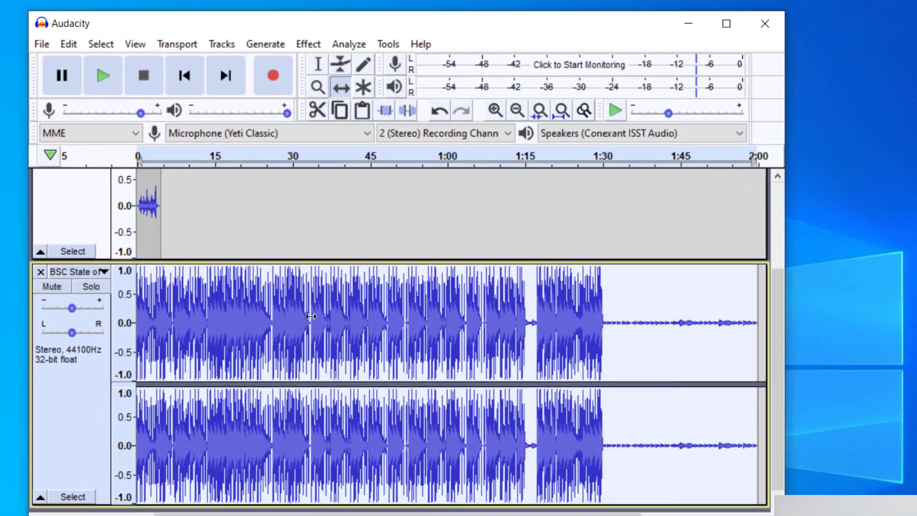
drag(301, 317, 383, 320)
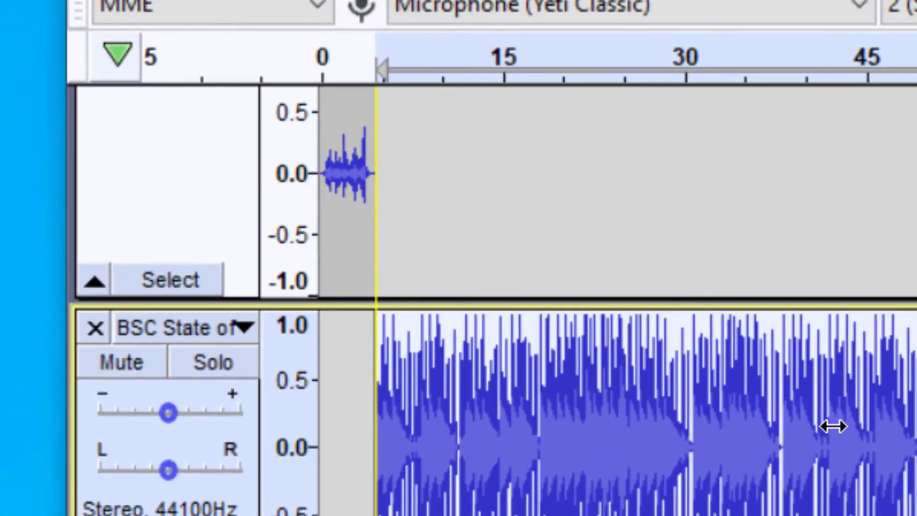
drag(833, 427, 832, 427)
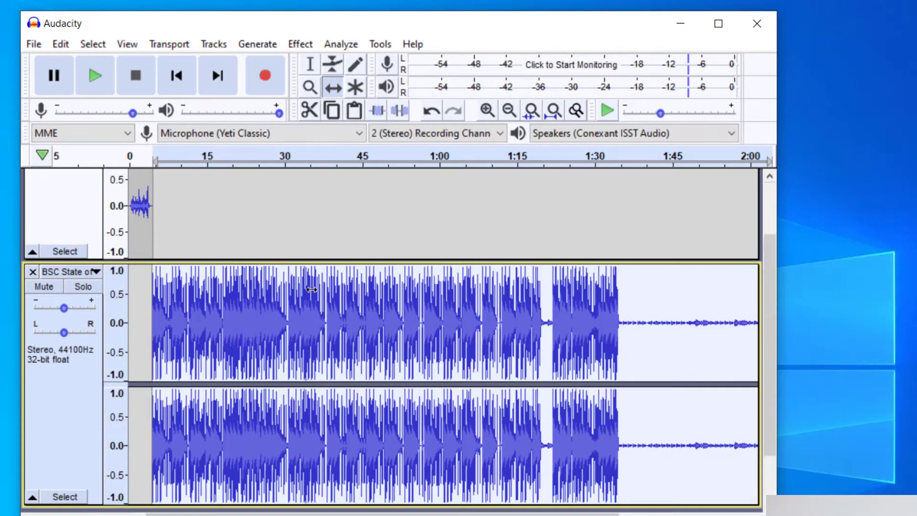
Try moving the BSC State of Mind clip up into the voice recording's track, and undo that move
scroll(308, 289, up, 3)
scroll(292, 262, down, 3)
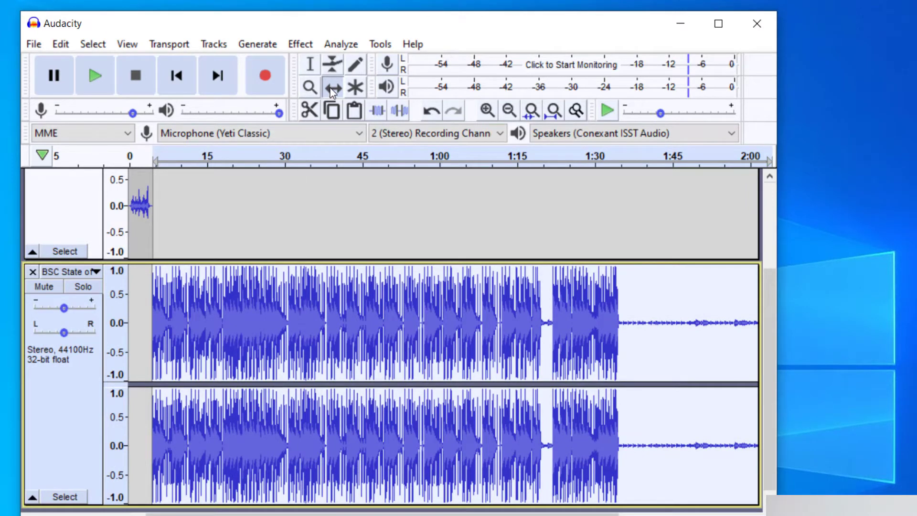
drag(338, 324, 366, 158)
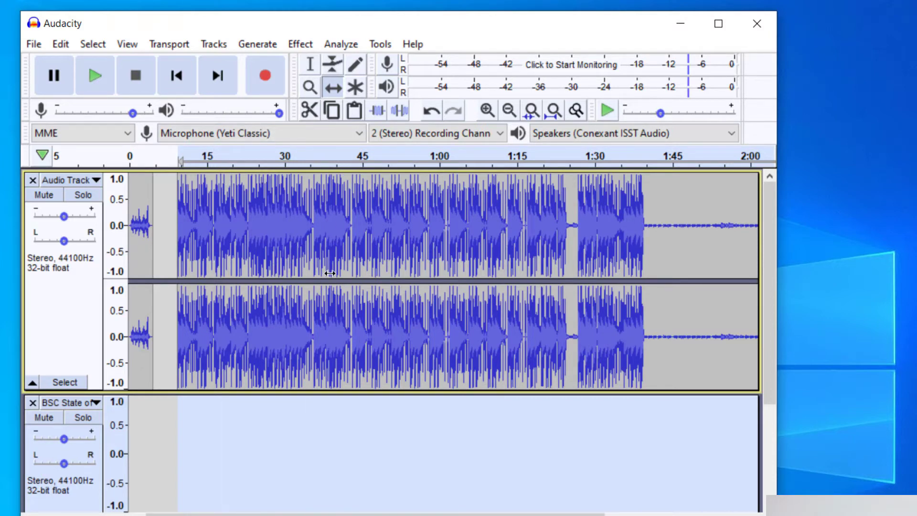
key(ctrl+z)
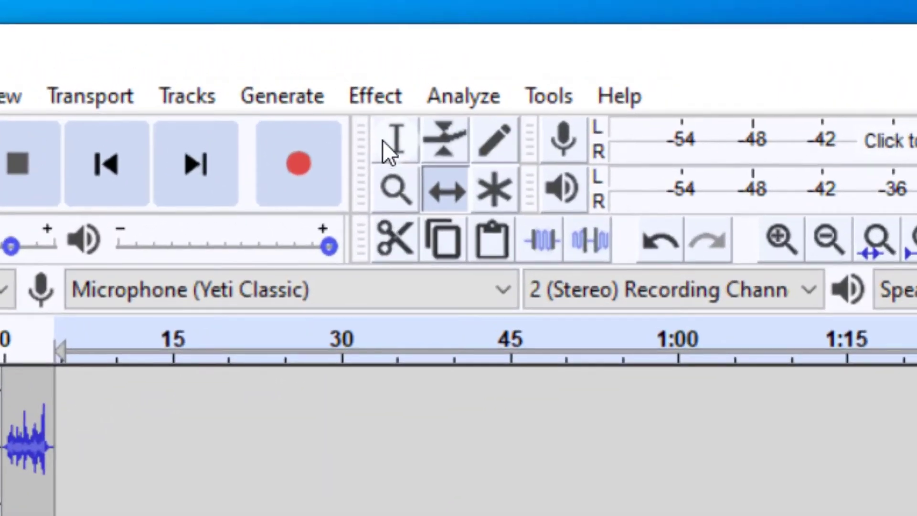
Split the BSC State of Mind clip at about the 40-second mark
click(382, 140)
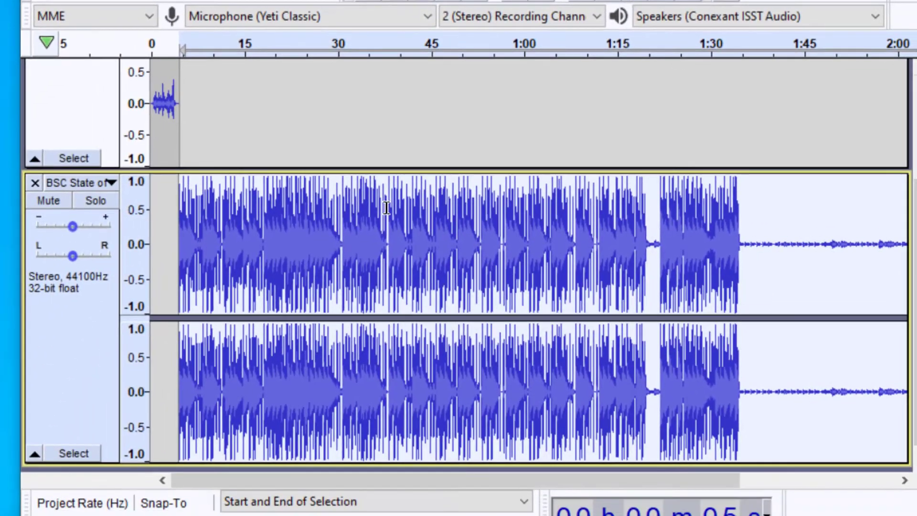
click(384, 206)
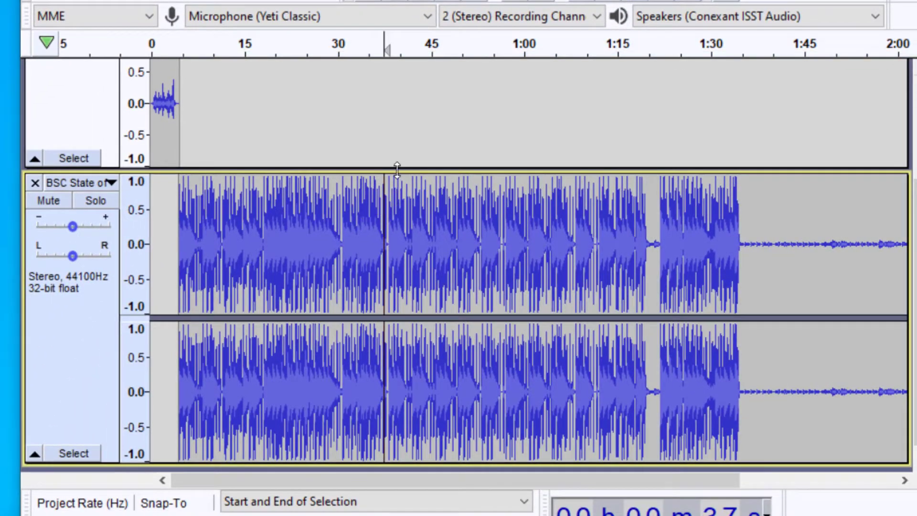
click(403, 244)
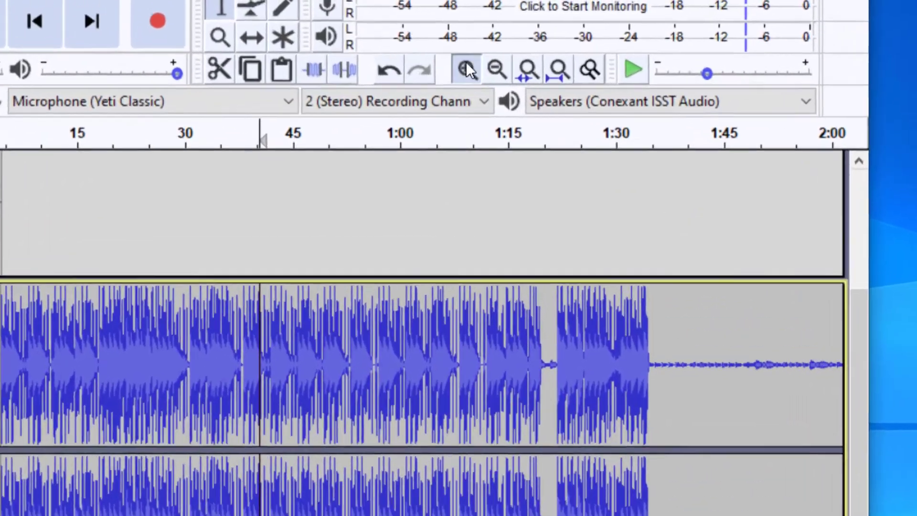
click(512, 52)
click(406, 88)
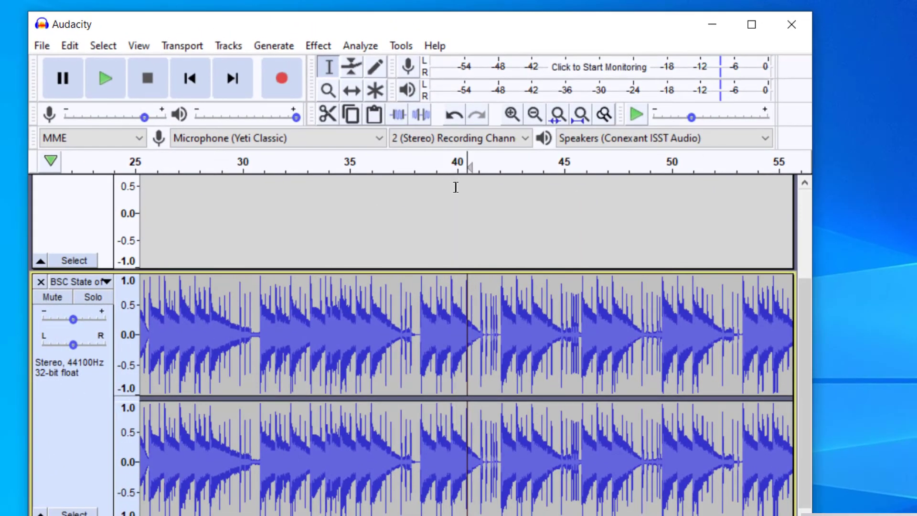
click(460, 281)
drag(458, 281, 456, 281)
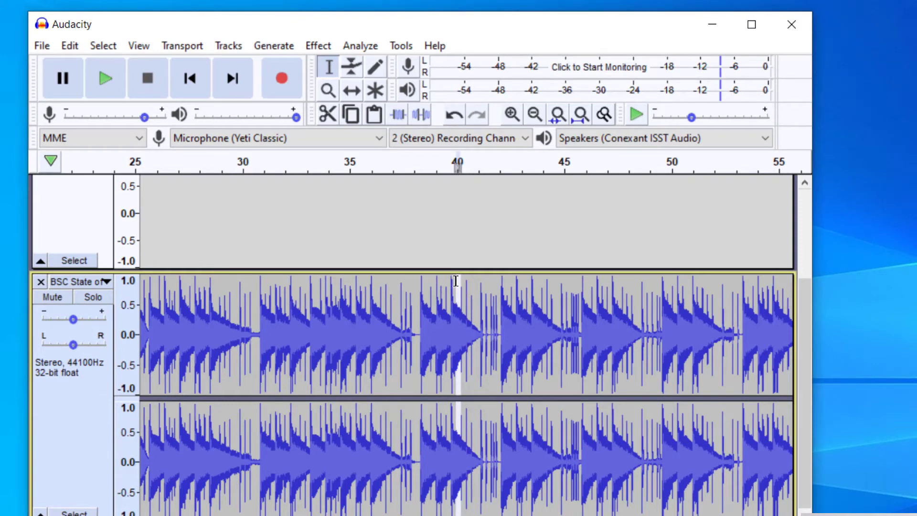
click(458, 282)
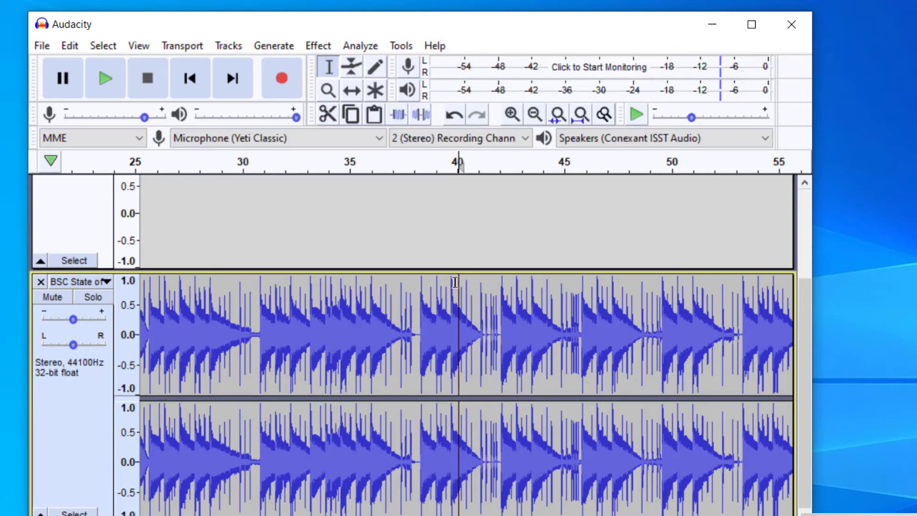
click(71, 46)
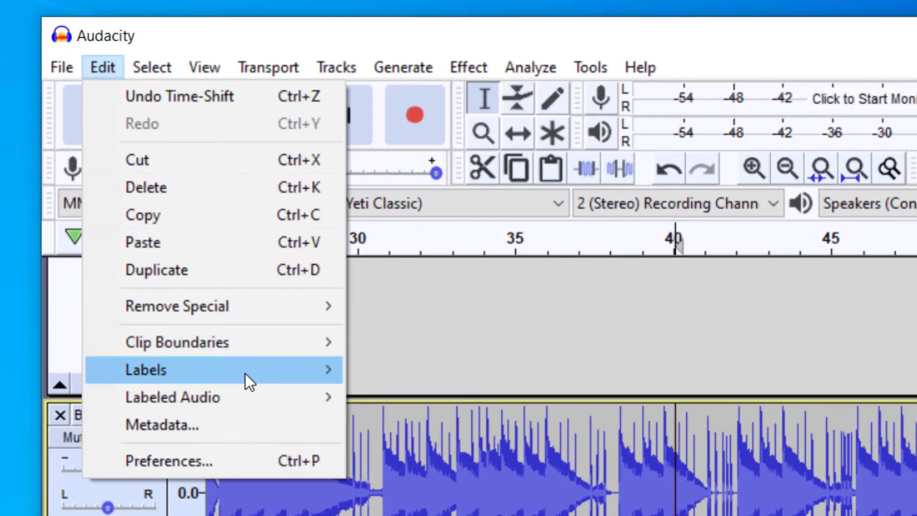
mouse_move(261, 354)
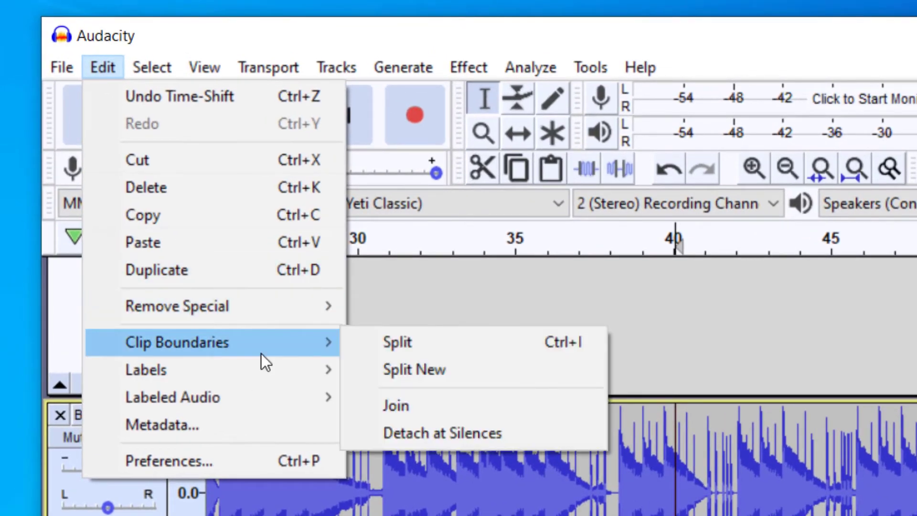
click(426, 354)
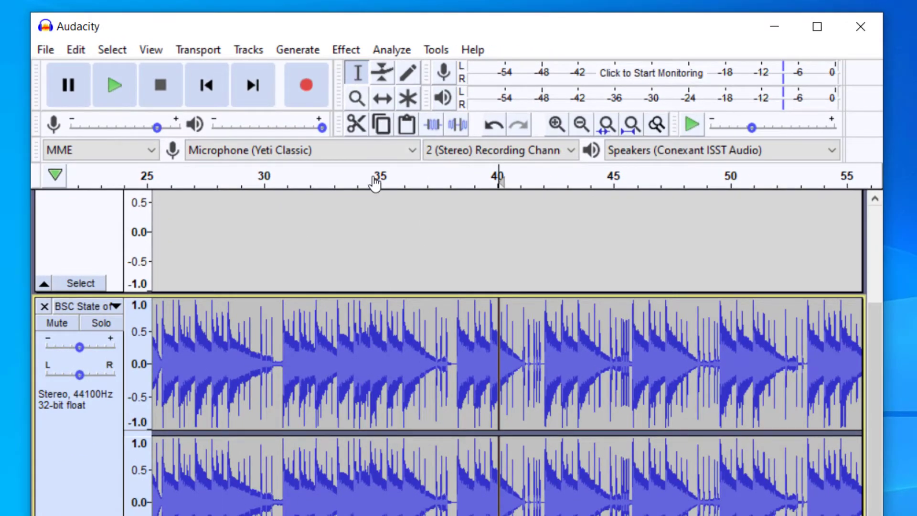
Shift the two split music parts apart, ending the first at about 36.5 s and starting the second at about 41.3 s
click(386, 100)
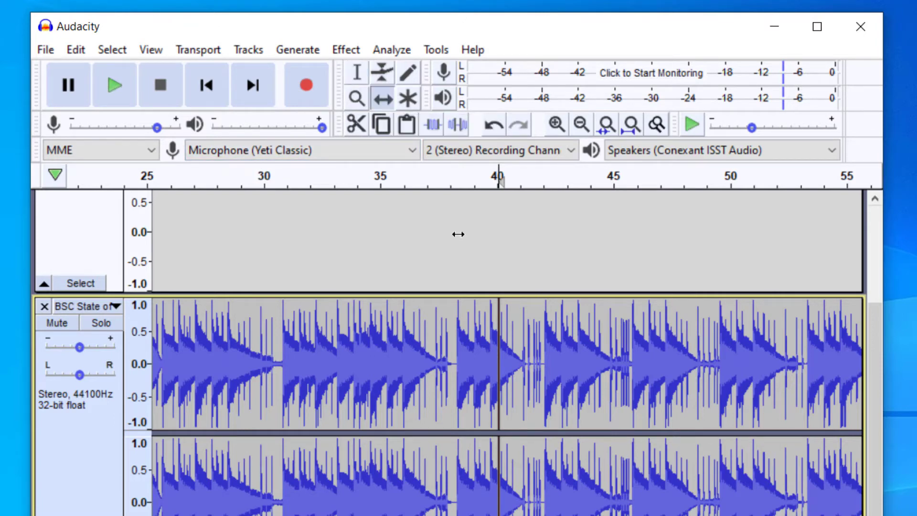
drag(376, 362, 292, 362)
drag(584, 357, 615, 358)
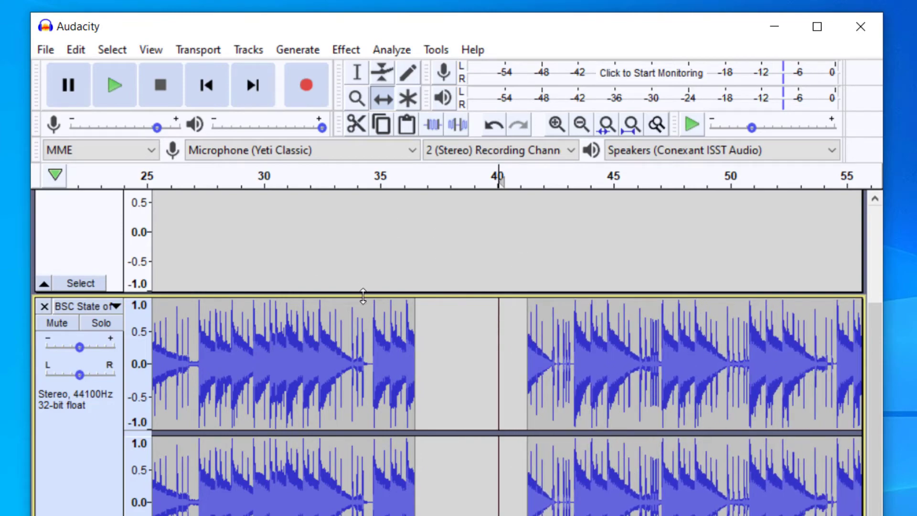
Reduce the height of the voice track and the BSC State of Mind track so both fit in view
click(579, 125)
click(580, 125)
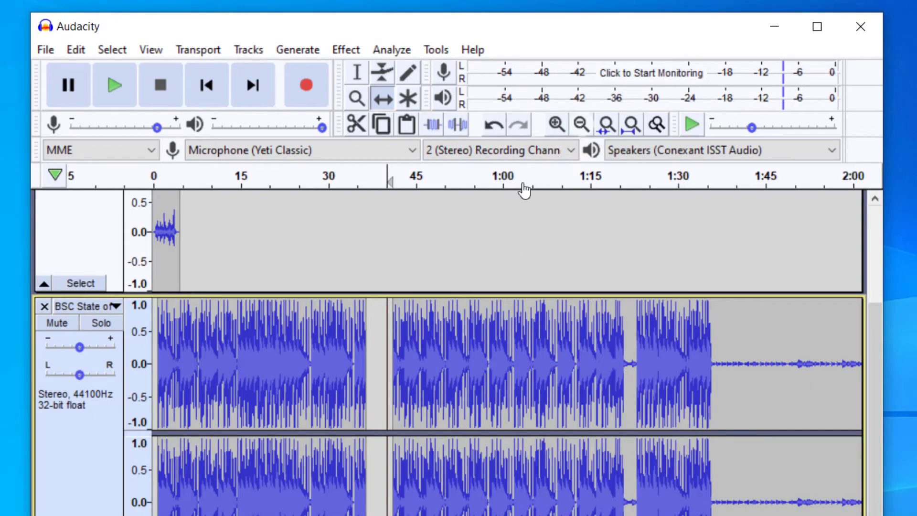
scroll(69, 229, up, 2)
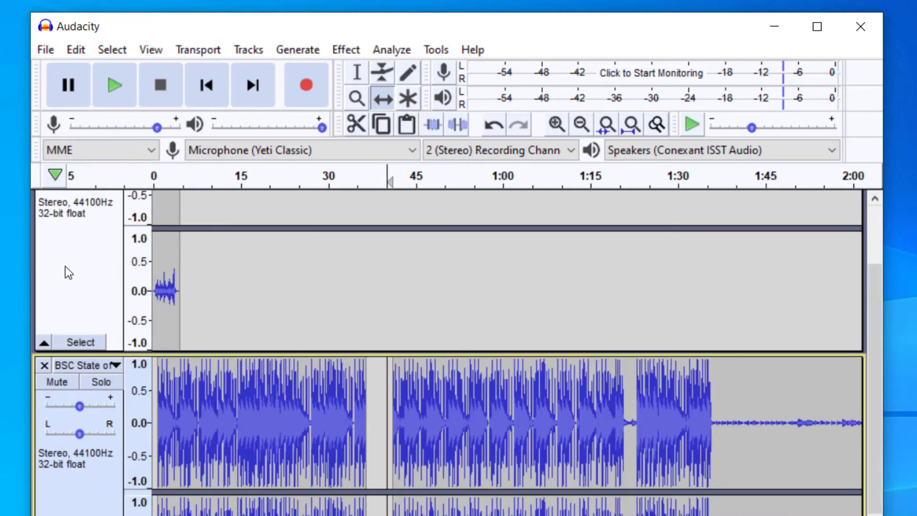
scroll(65, 266, up, 2)
scroll(116, 278, up, 1)
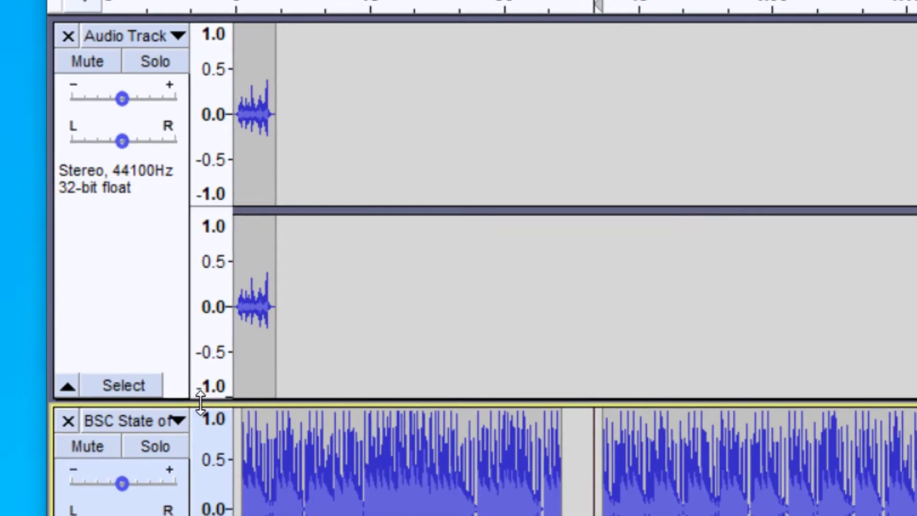
drag(200, 401, 229, 155)
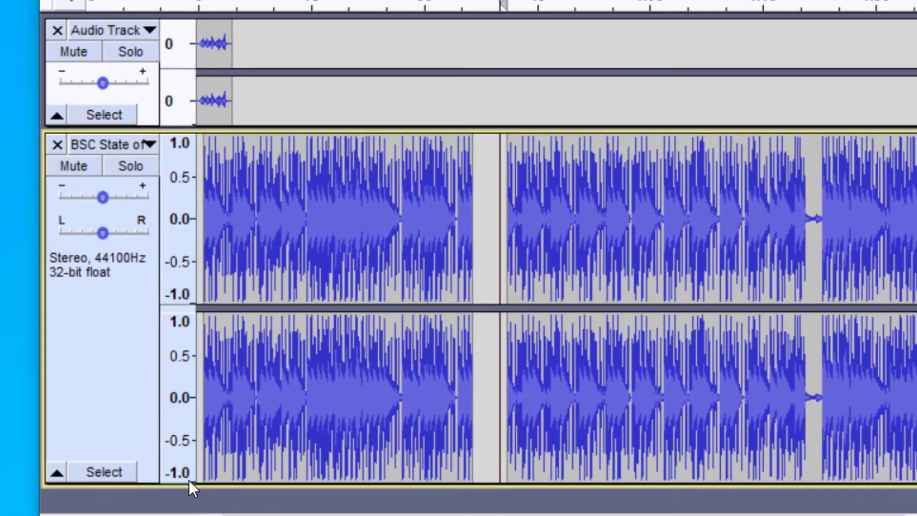
drag(188, 481, 200, 274)
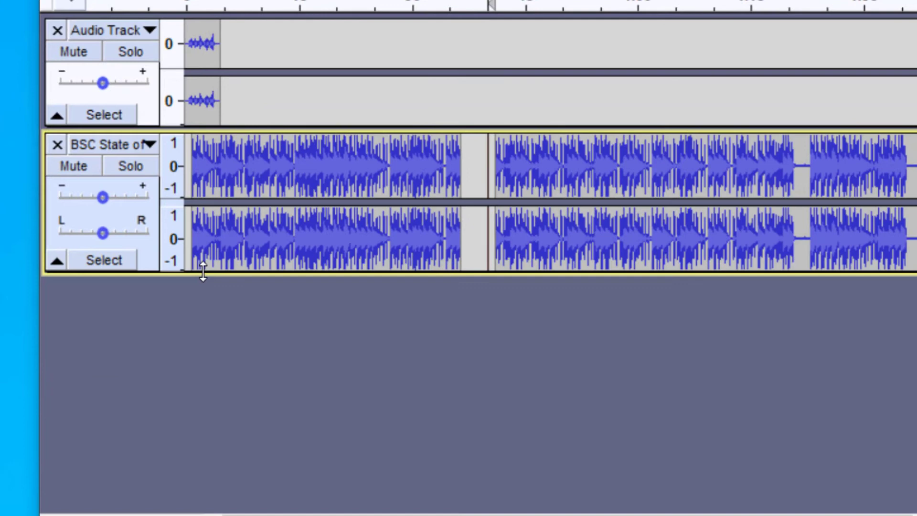
Move the voice track below the BSC State of Mind track and add a new empty stereo track
click(148, 102)
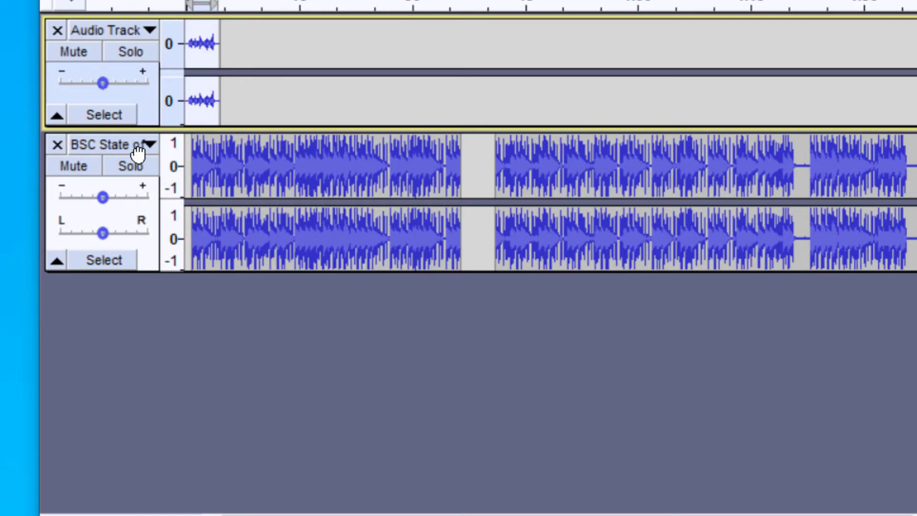
key(alt+shift+Down)
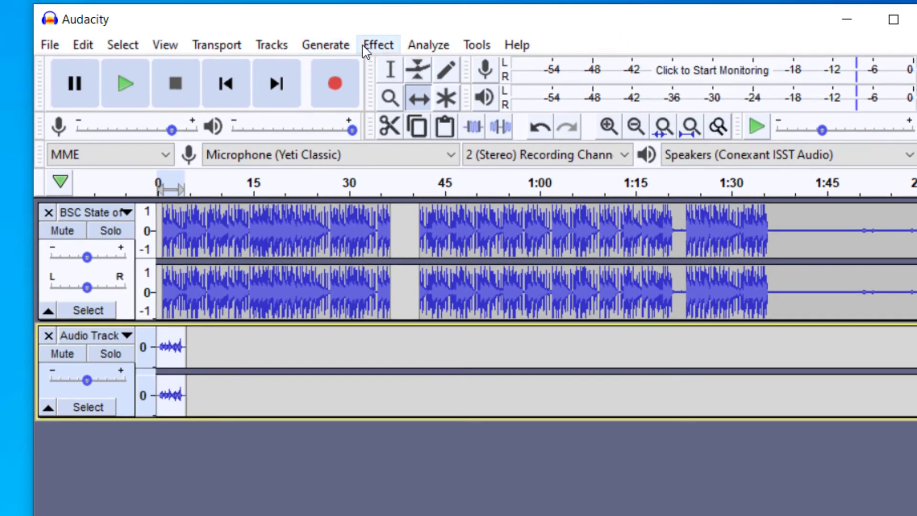
click(273, 46)
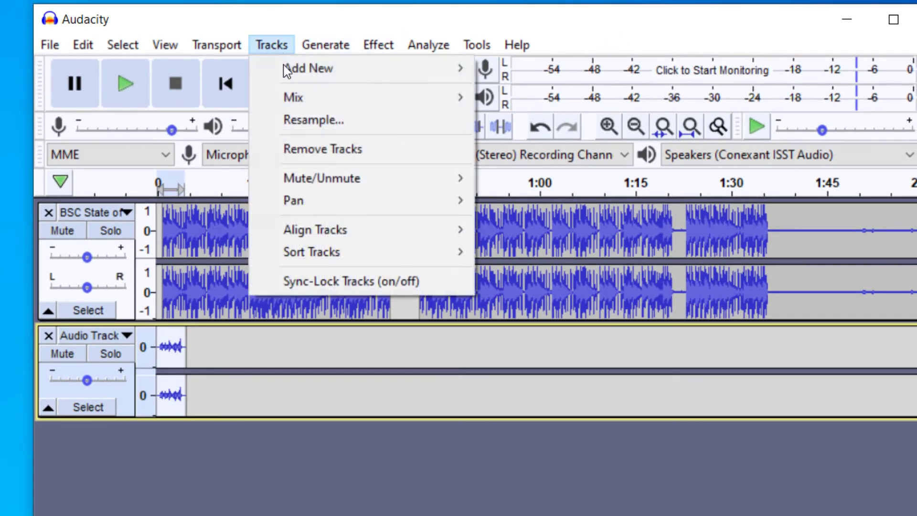
mouse_move(286, 71)
click(538, 92)
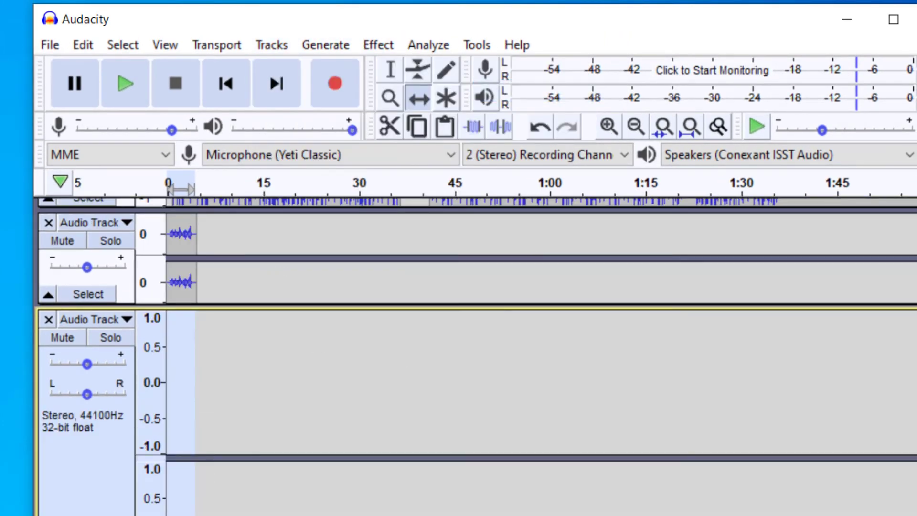
click(48, 515)
click(48, 451)
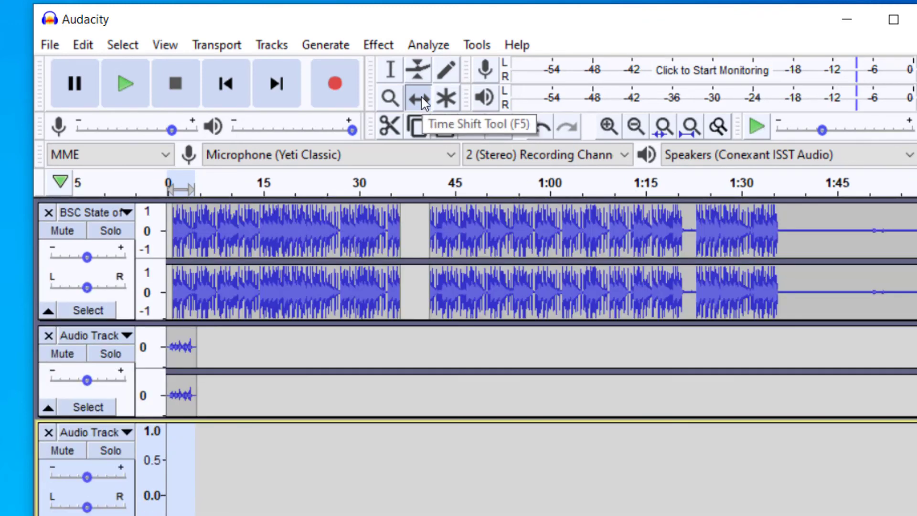
Try to reposition the voice clip in the second track with the Time Shift Tool
click(419, 99)
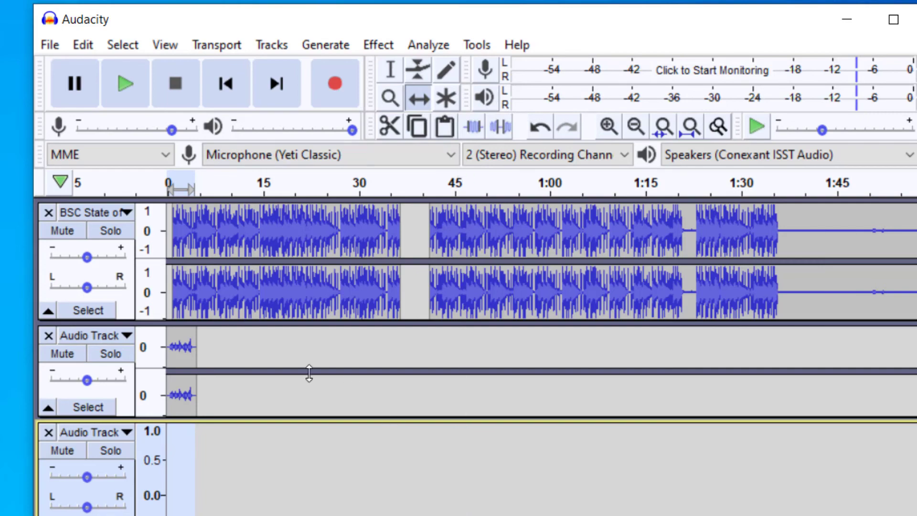
mouse_move(178, 363)
mouse_down()
mouse_move(303, 364)
mouse_move(243, 364)
mouse_move(253, 380)
mouse_move(251, 472)
mouse_move(253, 353)
mouse_move(175, 359)
mouse_up()
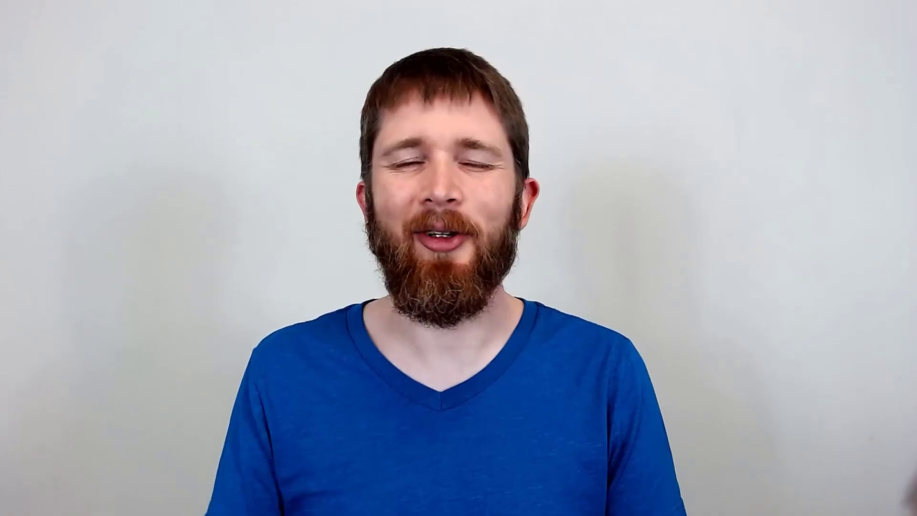